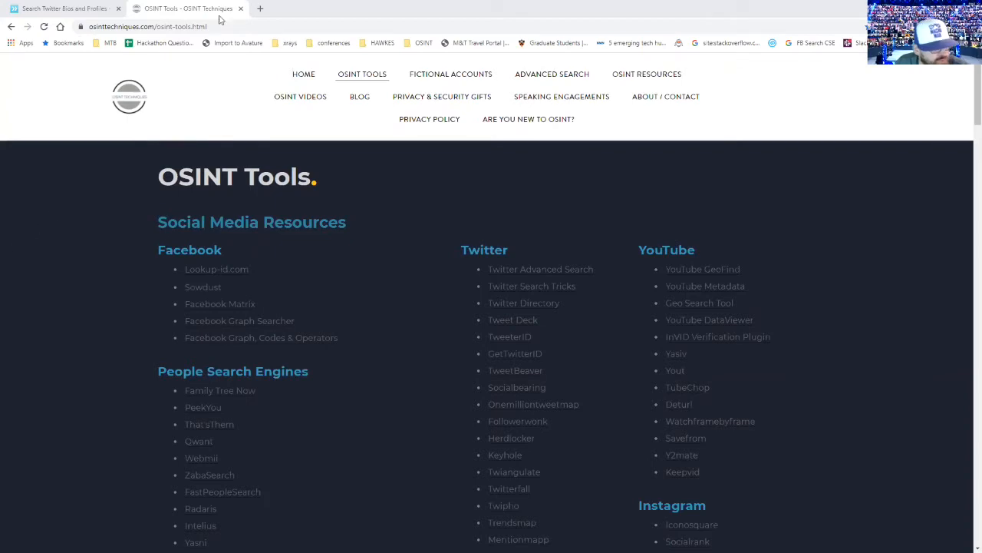
scroll(369, 267, "down", 3)
scroll(369, 330, "up", 3)
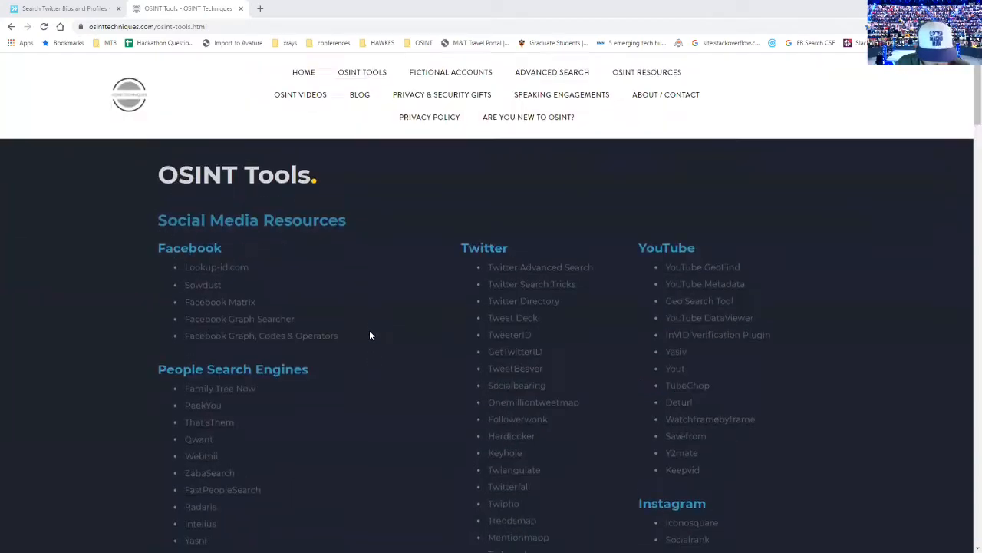
scroll(361, 272, "down", 2)
scroll(355, 264, "down", 3)
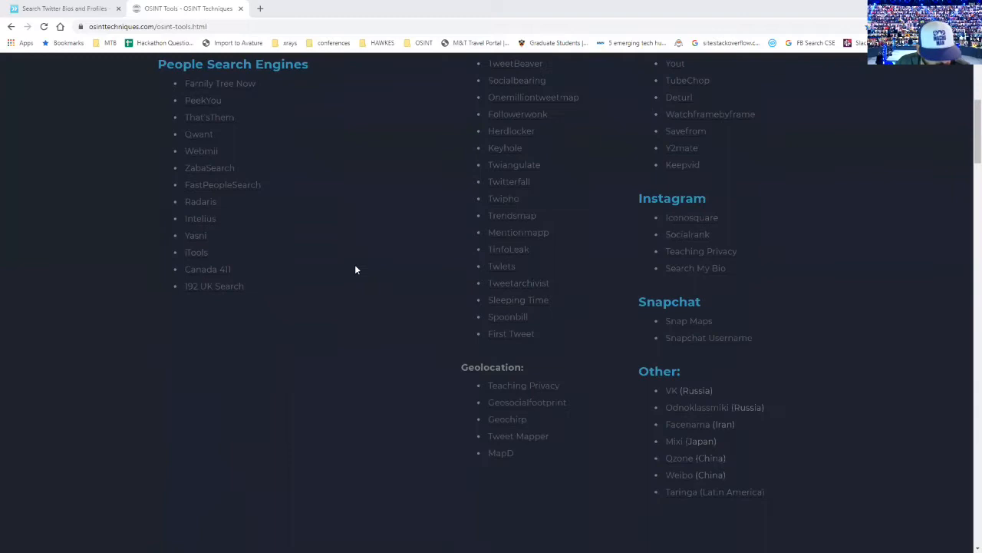
scroll(355, 264, "up", 4)
scroll(355, 267, "up", 2)
scroll(357, 270, "up", 1)
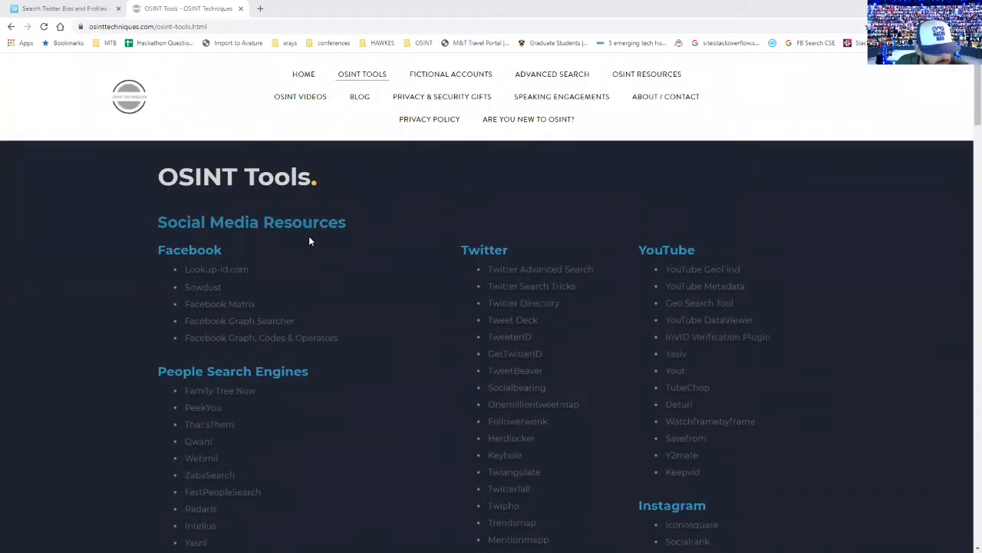
scroll(327, 269, "down", 2)
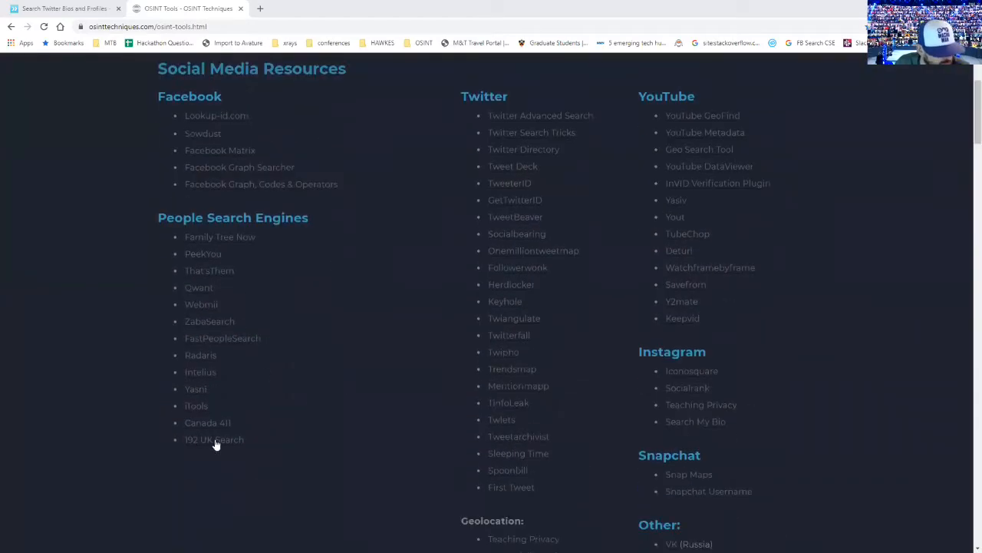
scroll(281, 324, "up", 2)
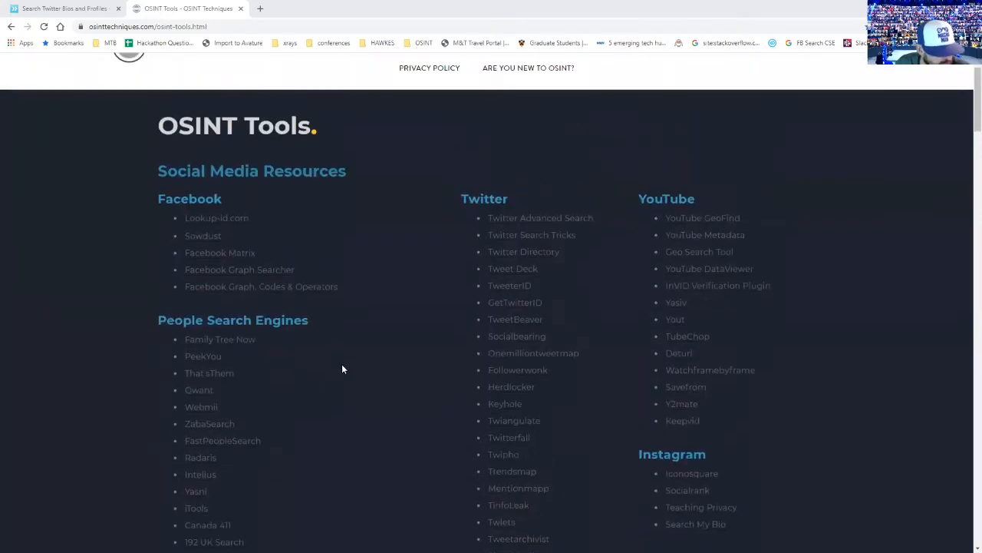
scroll(226, 361, "down", 2)
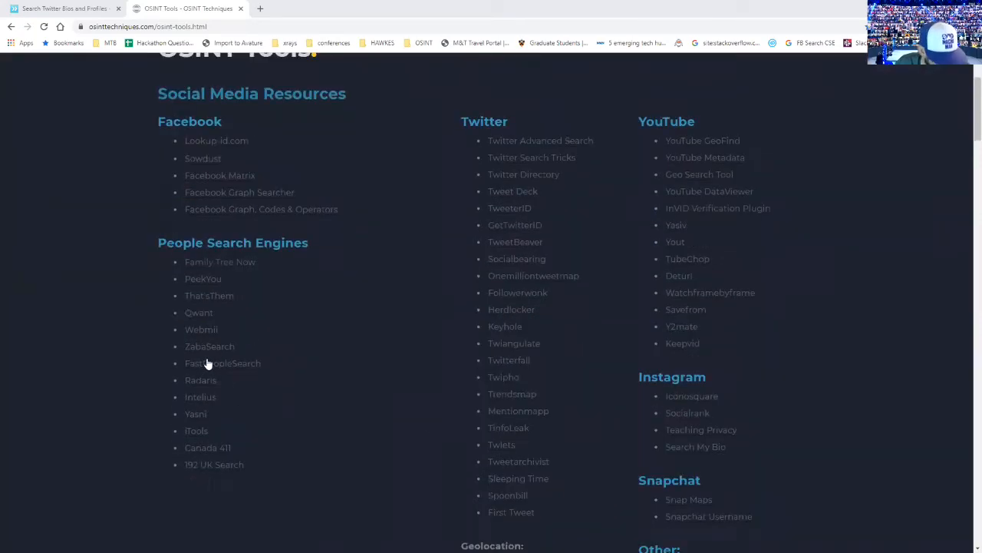
scroll(239, 369, "up", 3)
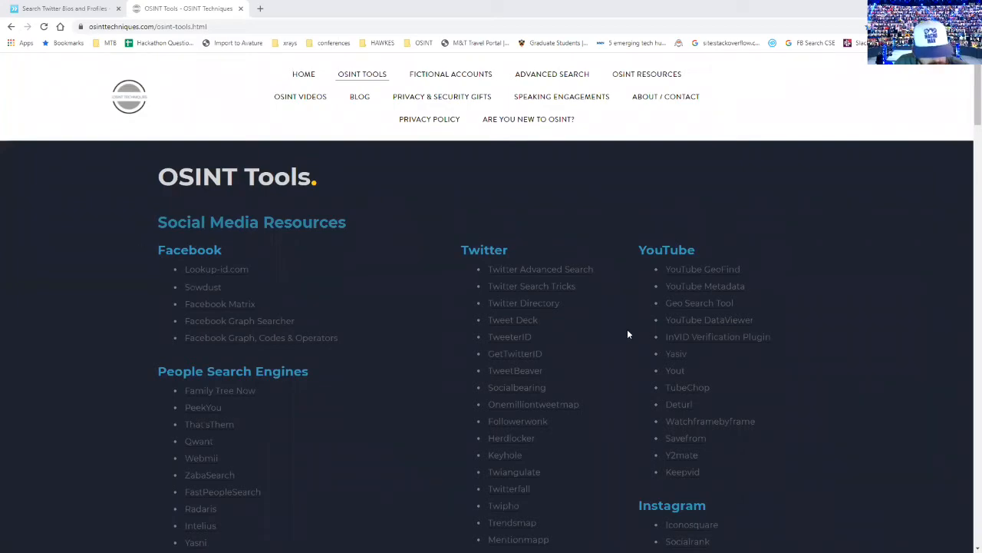
scroll(700, 315, "down", 2)
scroll(701, 316, "down", 2)
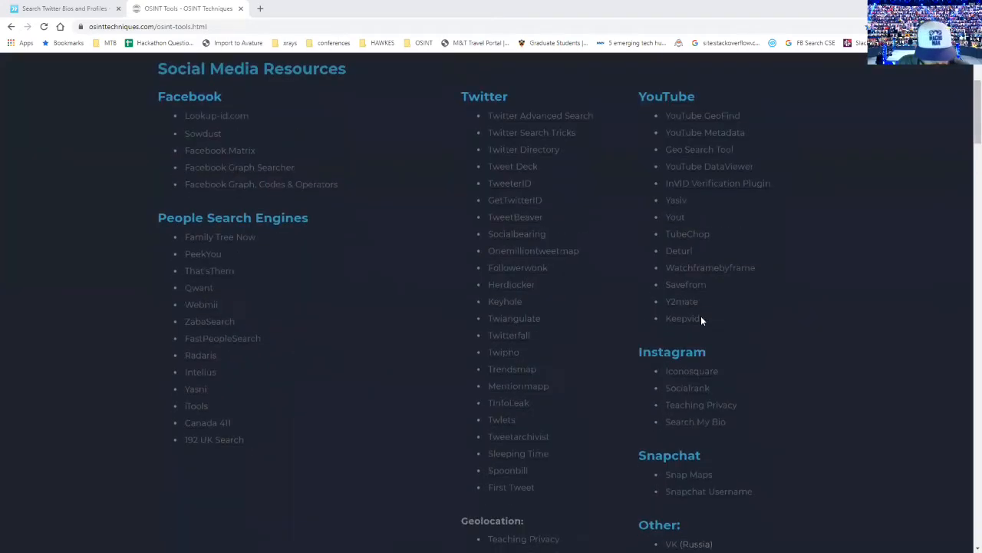
scroll(706, 317, "down", 2)
scroll(711, 316, "up", 2)
scroll(691, 338, "up", 4)
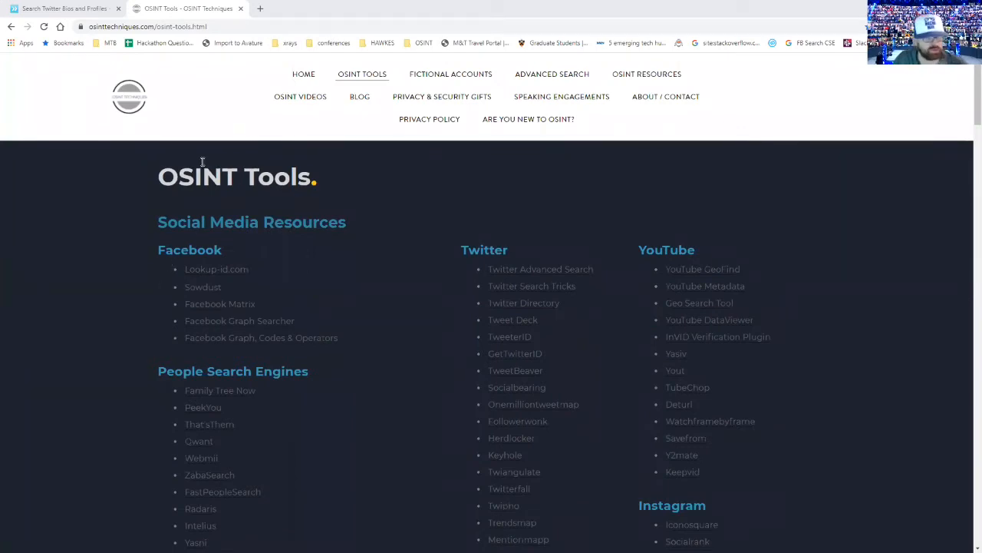
Return to the bio search, hide the extra filters and replace 'engineers' with 'java'
left_click(76, 6)
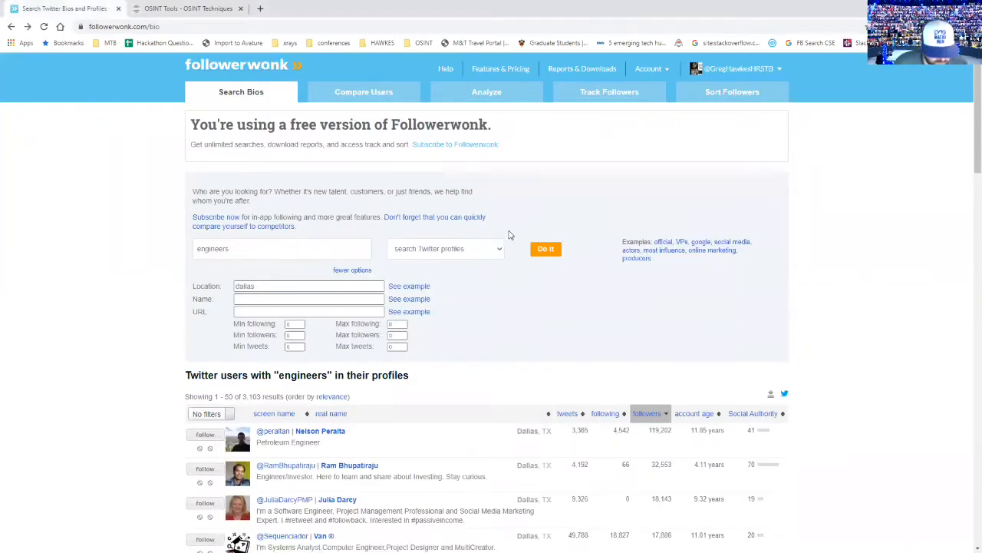
scroll(506, 234, "down", 3)
scroll(507, 223, "down", 2)
scroll(508, 208, "down", 3)
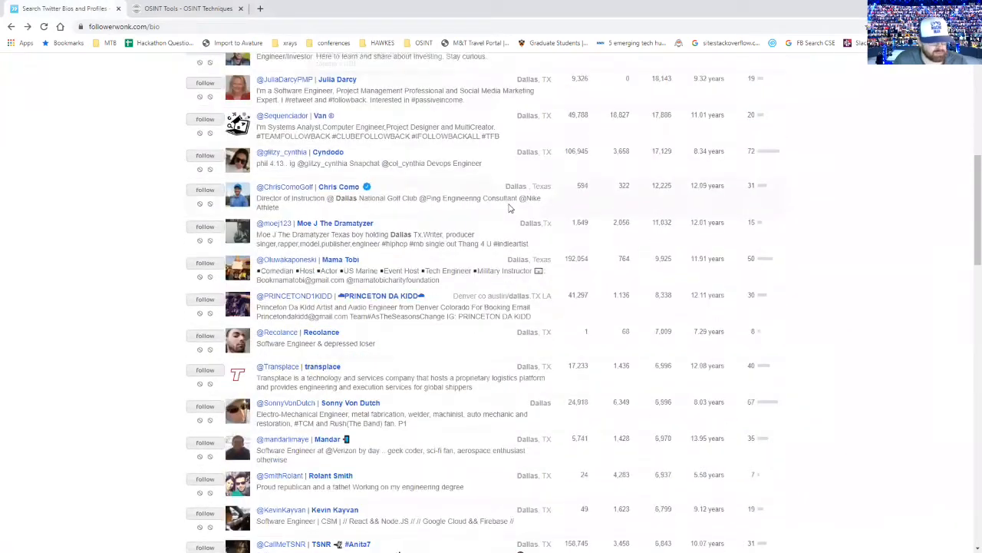
scroll(503, 207, "up", 6)
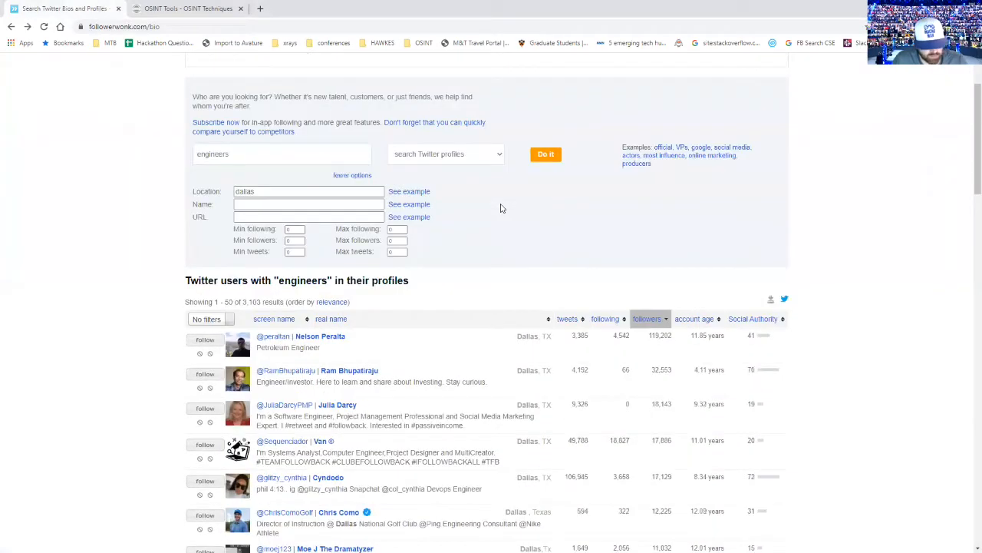
scroll(495, 223, "down", 2)
scroll(495, 222, "down", 1)
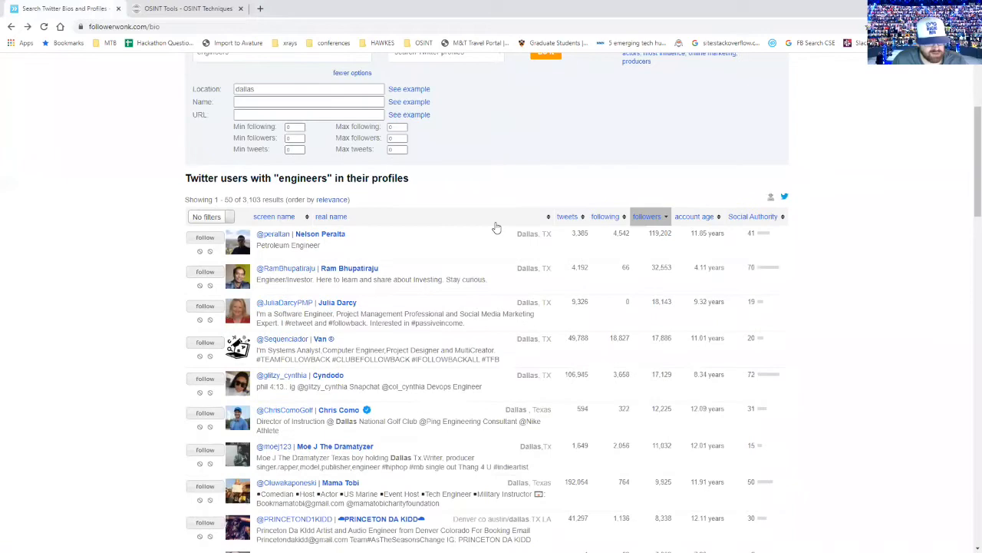
scroll(497, 227, "up", 2)
scroll(484, 229, "up", 2)
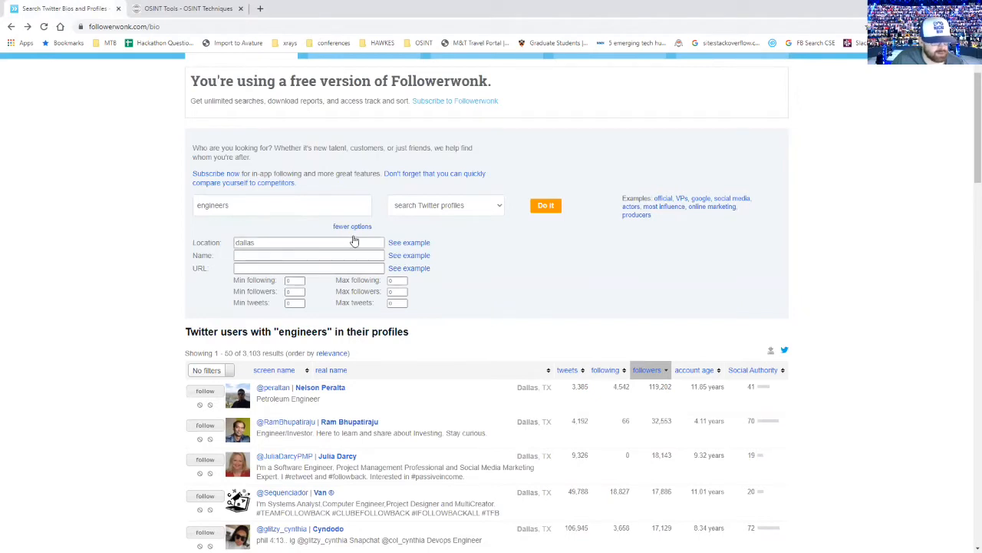
left_click(349, 226)
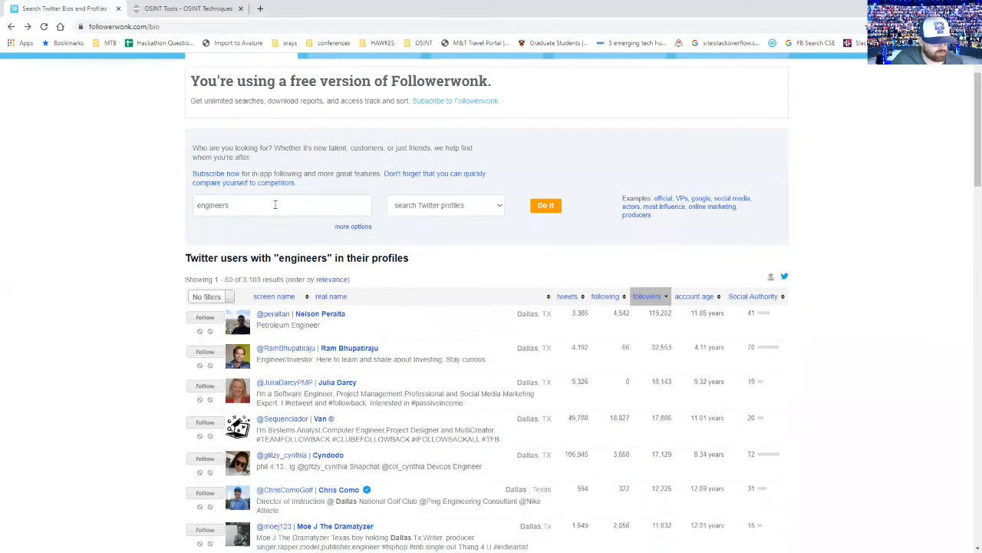
left_click_drag(245, 205, 172, 215)
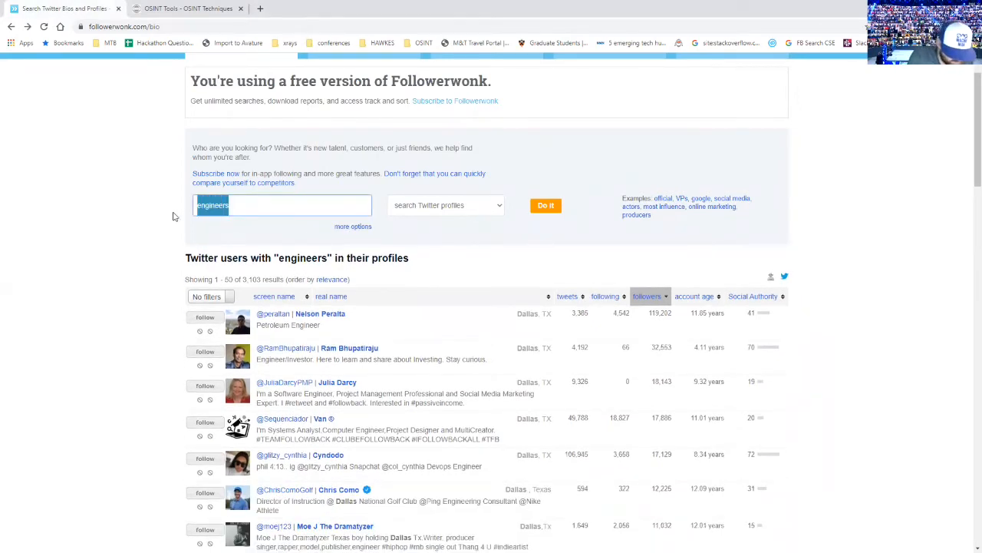
type("java")
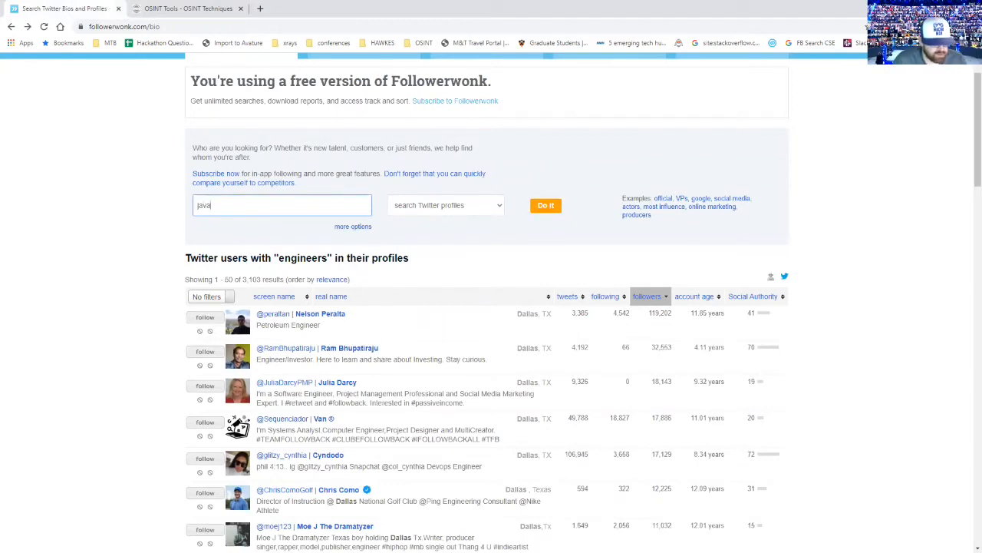
scroll(370, 229, "up", 1)
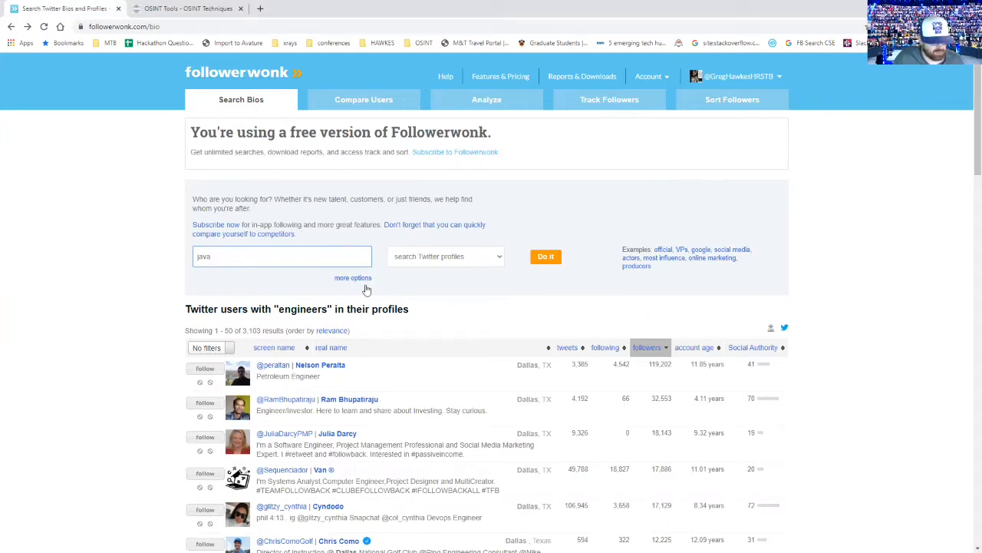
Reveal the location filter again and run the 'java' bio search limited to Houston
mouse_move(335, 278)
left_mouse_down()
mouse_move(347, 277)
mouse_move(196, 305)
left_mouse_up()
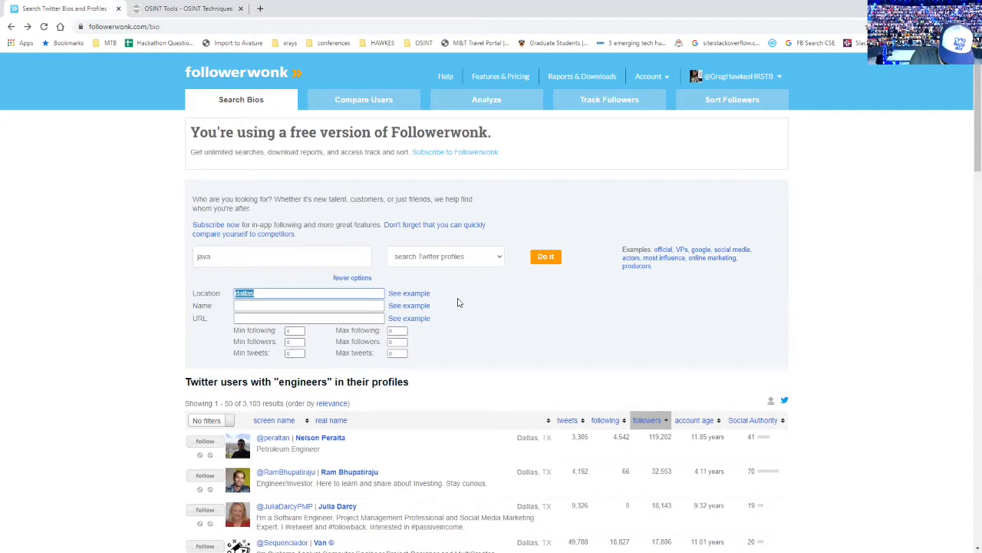
type("houst")
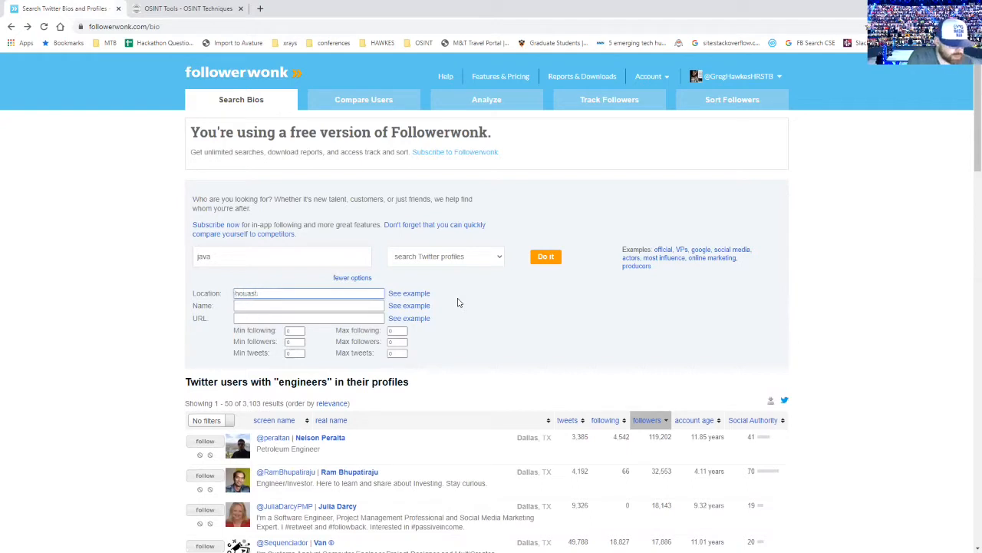
type("on")
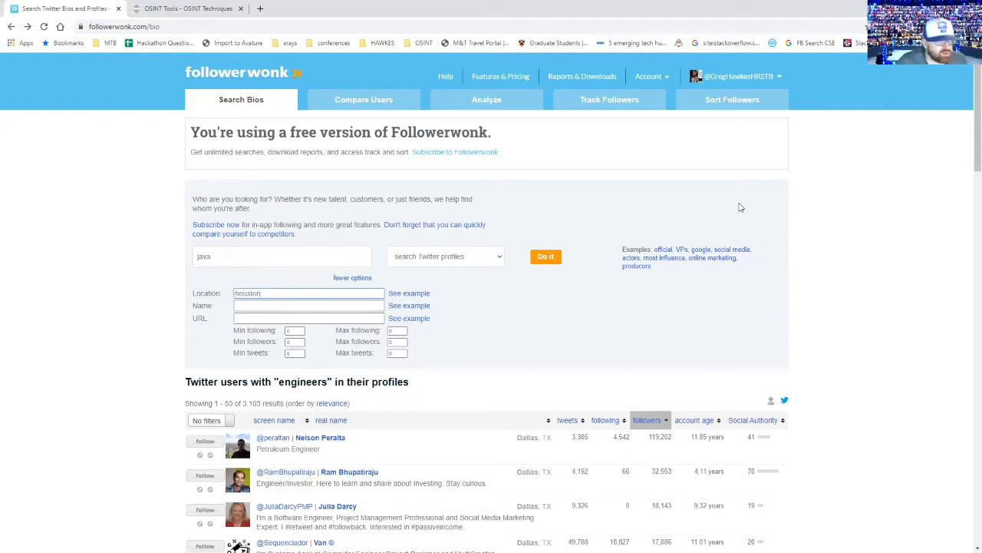
left_click(546, 256)
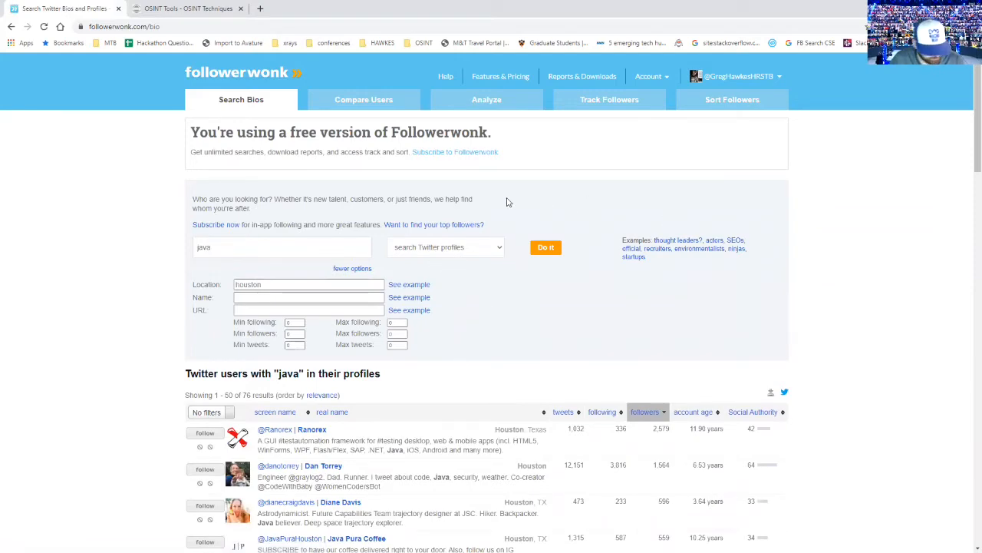
scroll(474, 322, "down", 3)
scroll(538, 322, "down", 2)
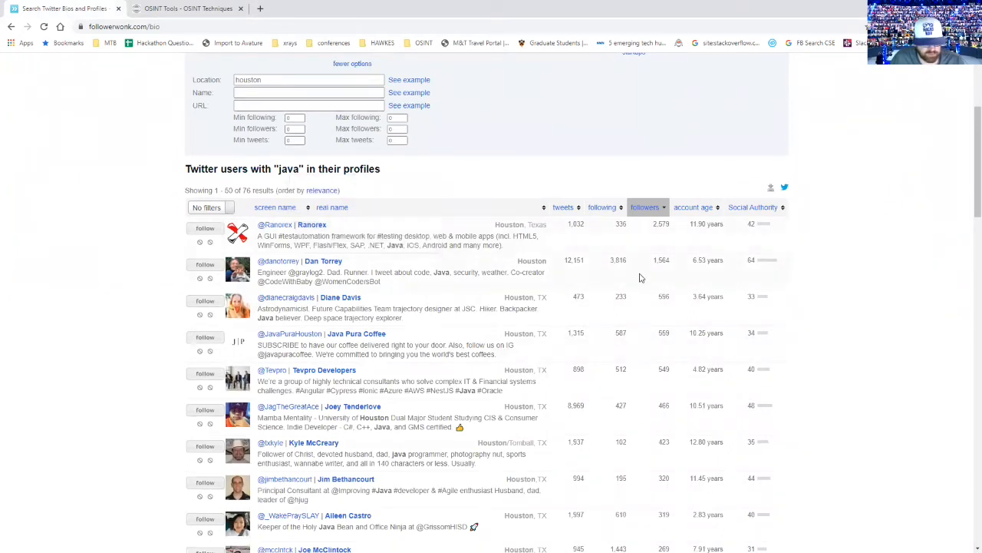
mouse_move(238, 190)
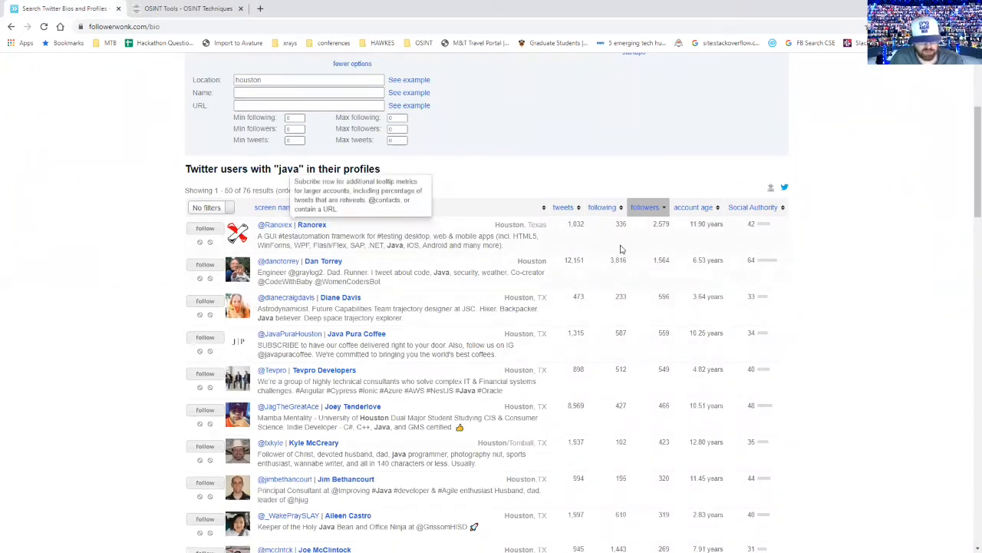
scroll(693, 224, "down", 3)
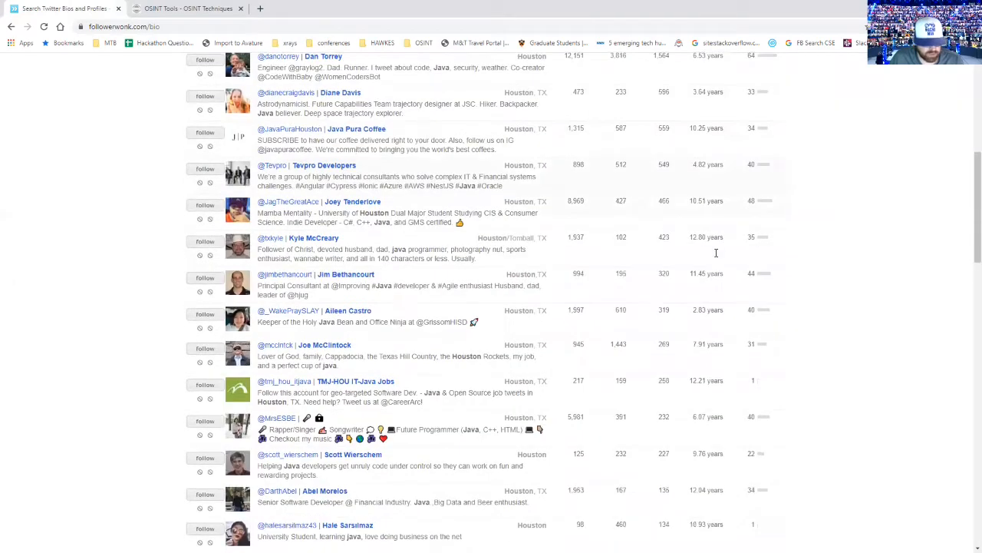
scroll(624, 216, "up", 4)
scroll(624, 216, "down", 5)
scroll(576, 246, "down", 5)
scroll(552, 261, "down", 4)
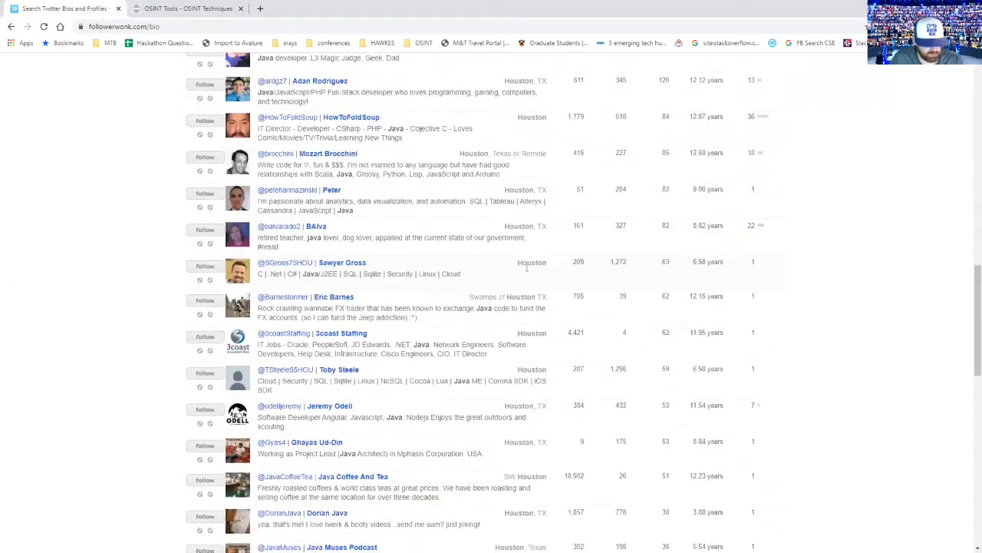
scroll(526, 268, "down", 4)
scroll(526, 268, "up", 4)
scroll(526, 268, "up", 6)
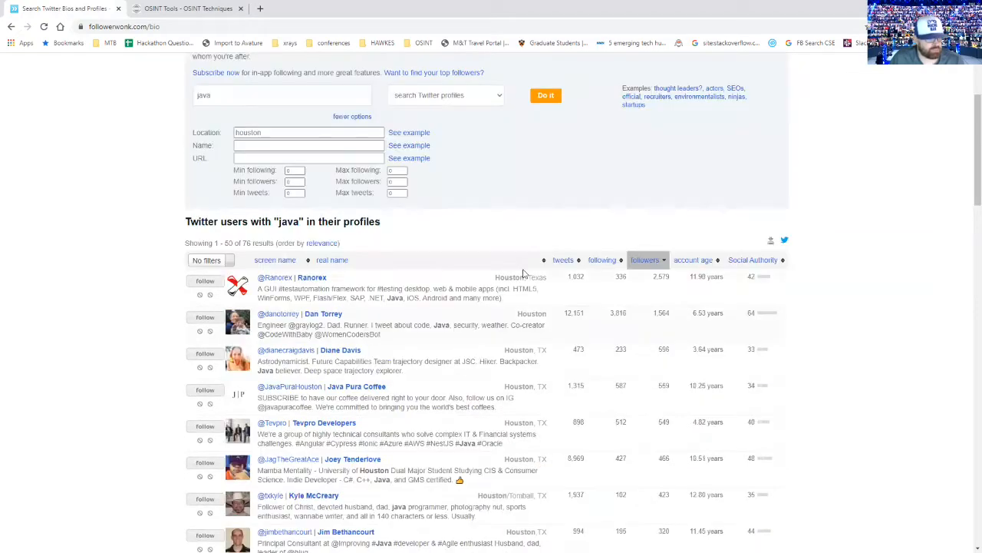
scroll(537, 307, "up", 3)
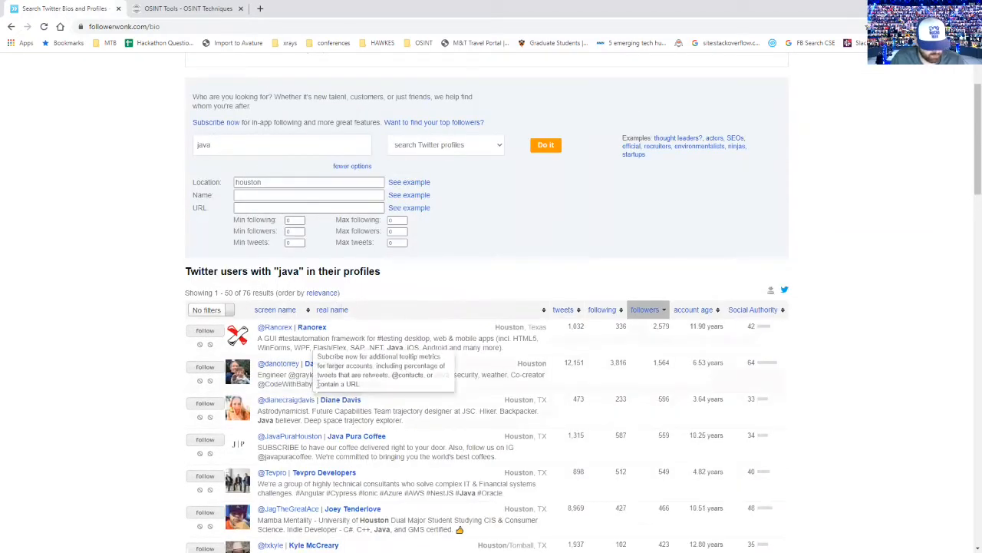
scroll(368, 368, "down", 2)
scroll(352, 378, "down", 2)
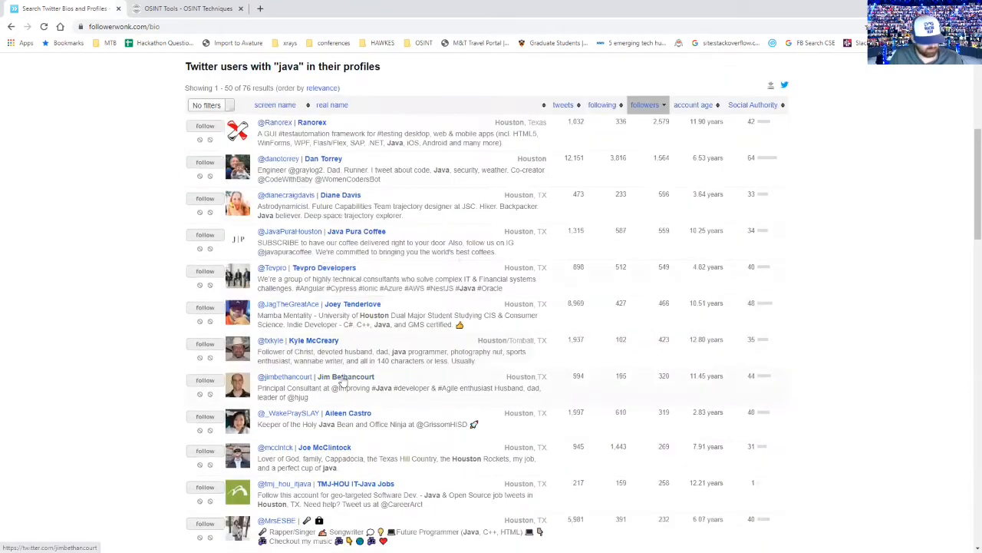
right_click(310, 346)
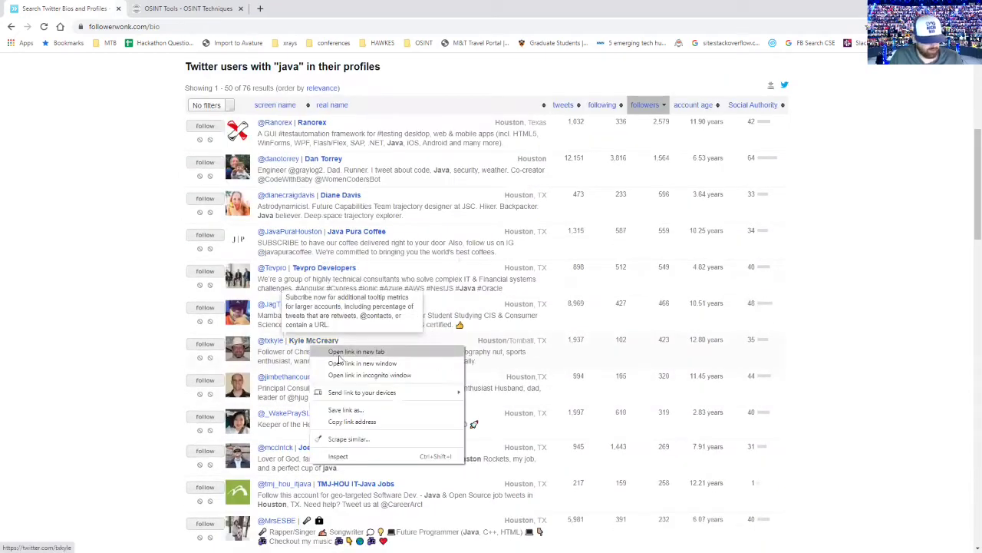
left_click(361, 351)
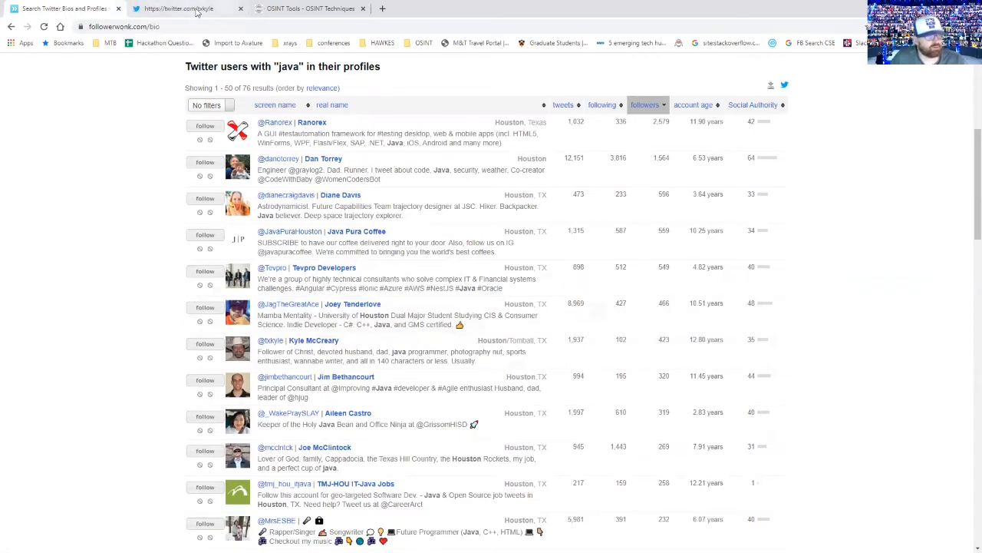
left_click(198, 10)
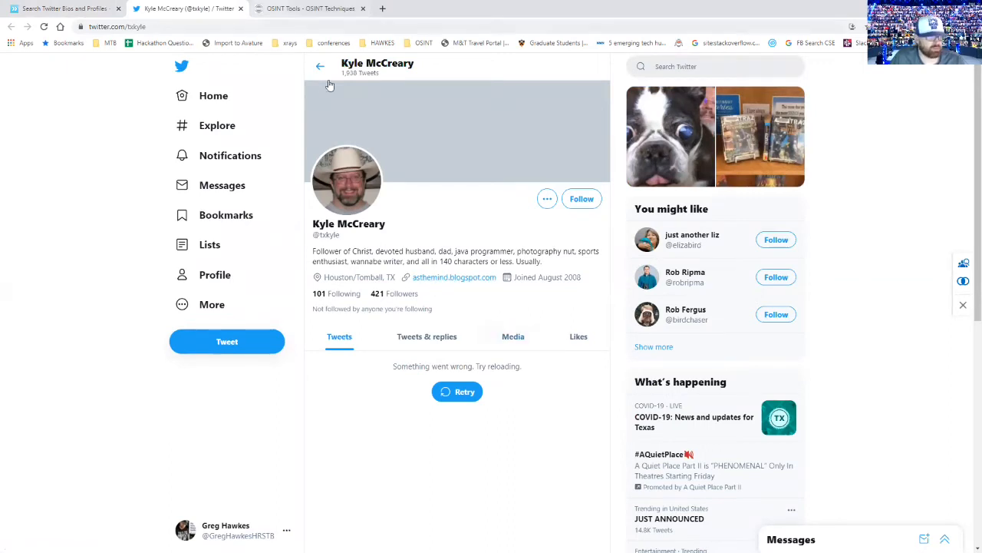
left_click(73, 8)
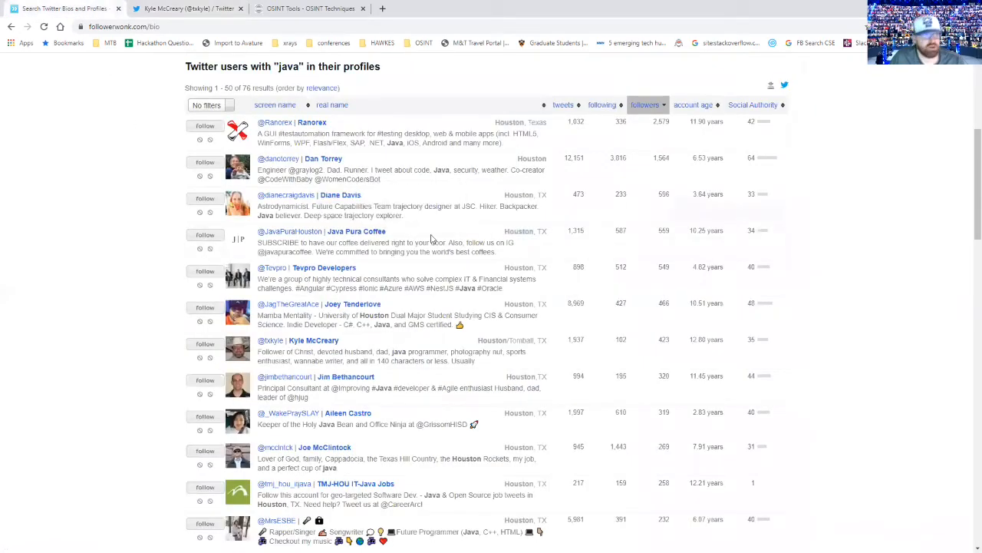
scroll(474, 230, "down", 1)
scroll(474, 212, "down", 2)
scroll(460, 223, "up", 10)
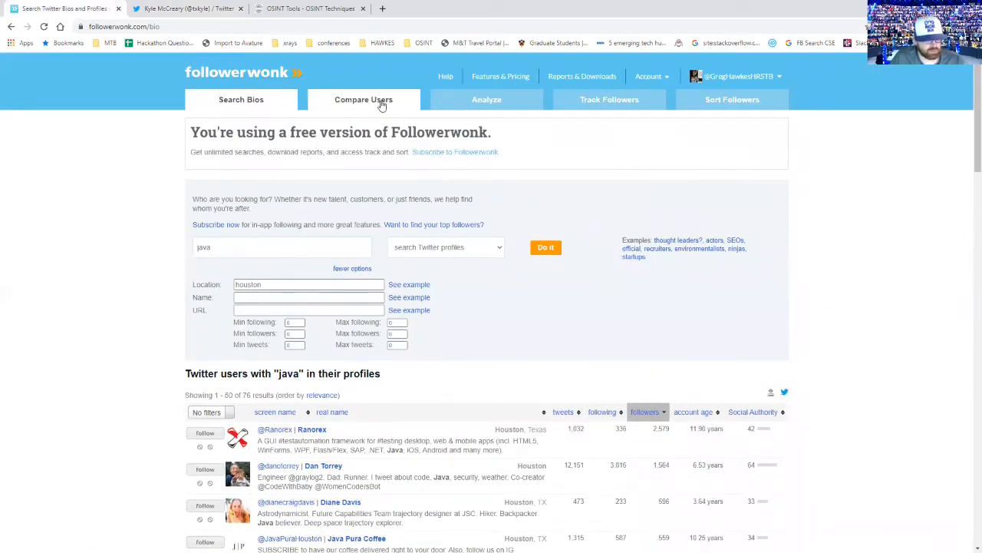
Visit Compare Users and reload the page after the server hangup error
left_click(363, 99)
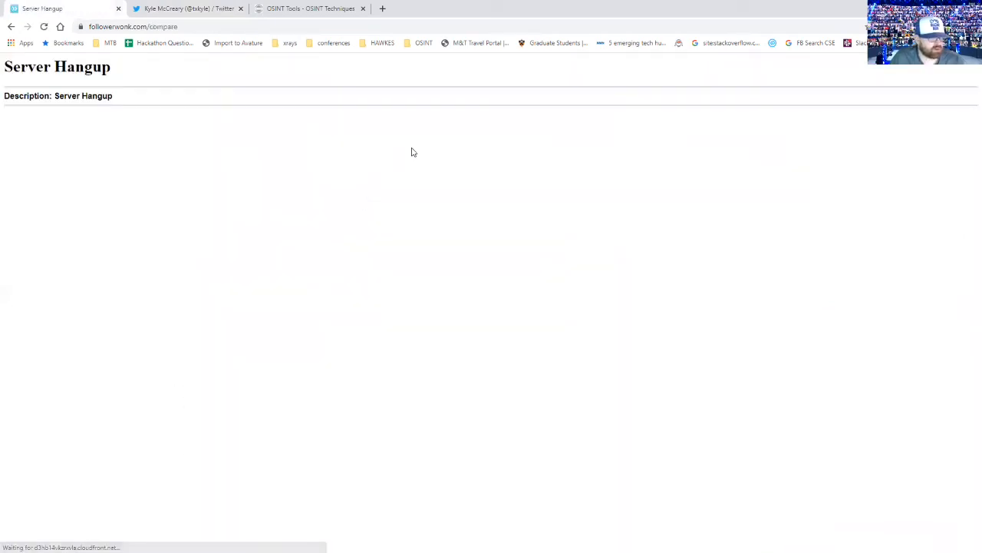
left_click(206, 25)
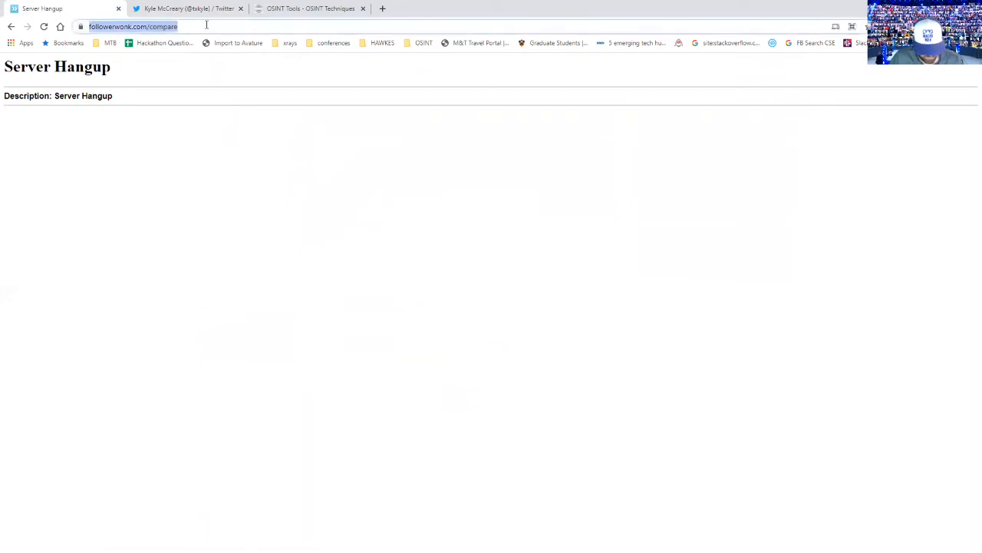
key("Return")
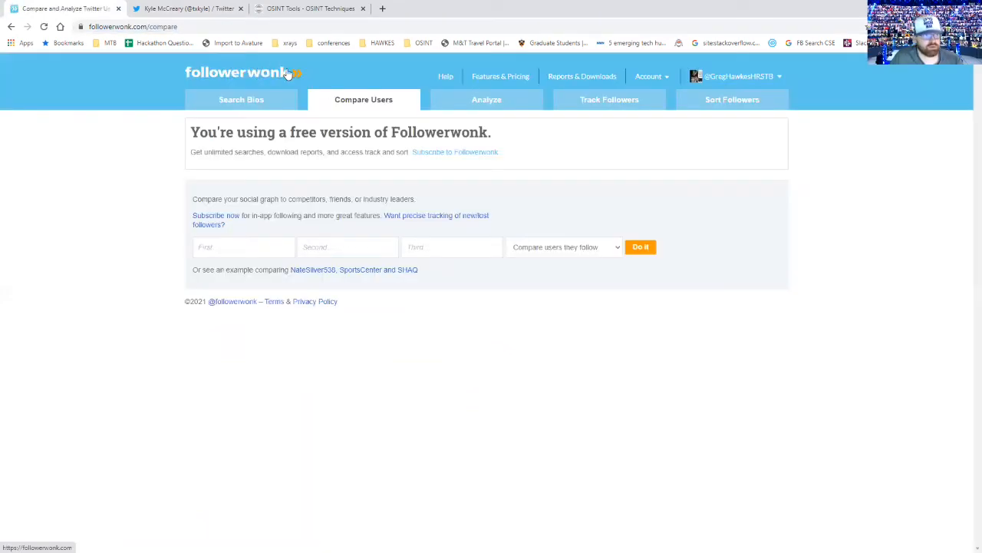
Visit Analyze and Track Followers, then return to an empty Search Bios form
left_click(486, 107)
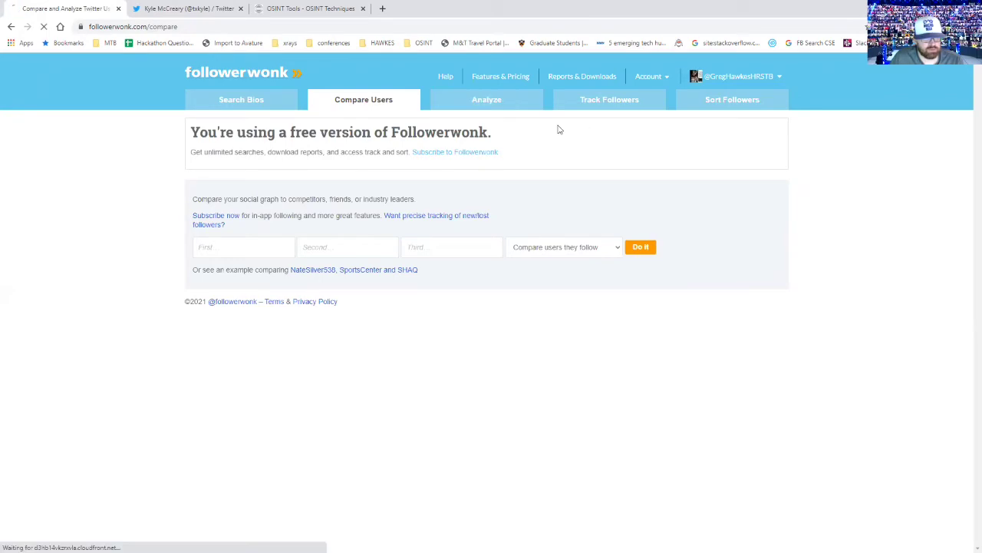
left_click(612, 107)
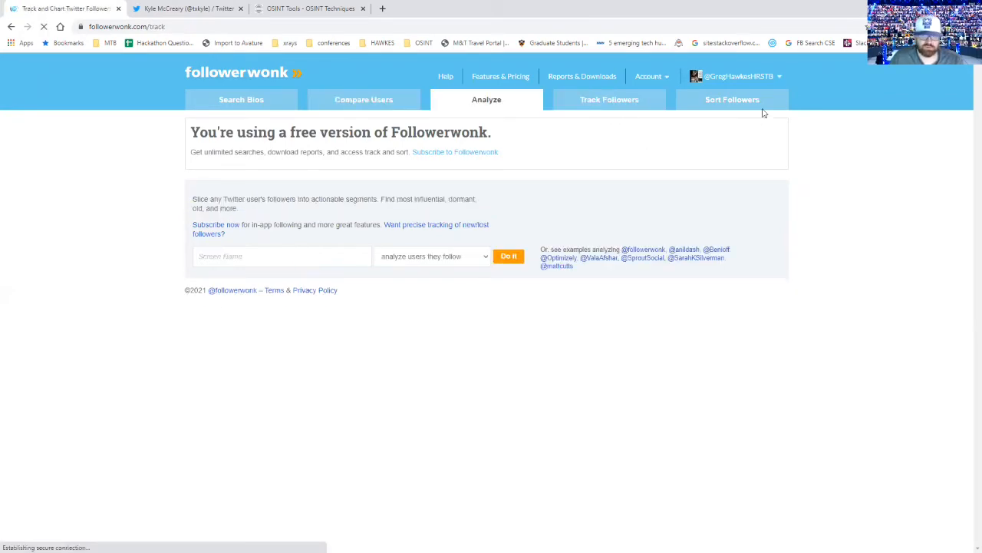
scroll(399, 328, "down", 3)
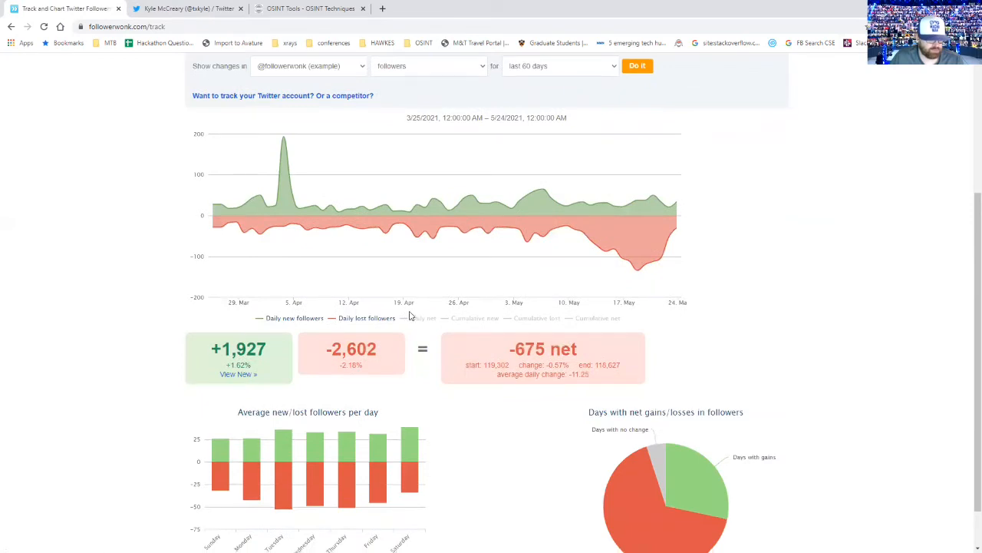
scroll(411, 314, "down", 1)
scroll(461, 307, "up", 5)
left_click(241, 99)
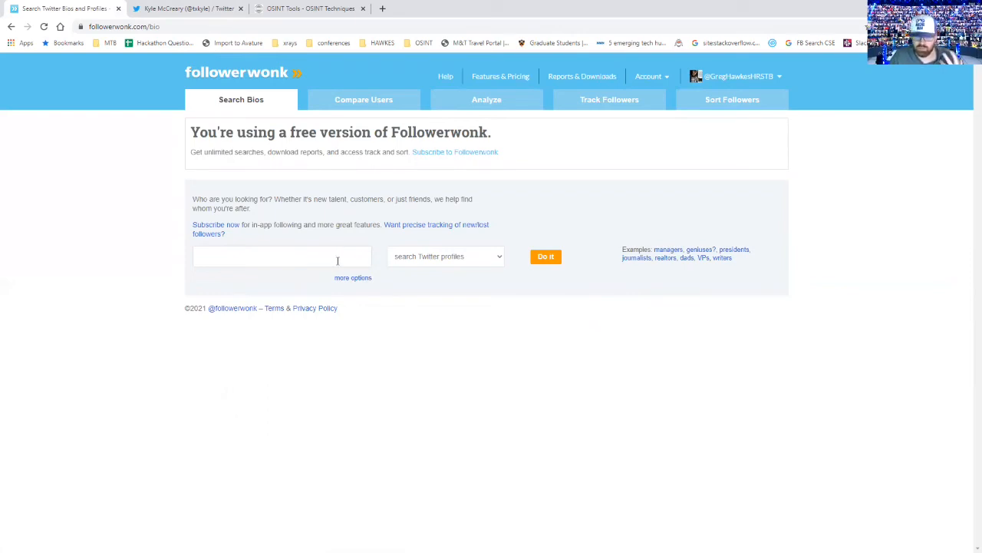
Switch to the OSINT Tools reference page listing social media resources
left_click(307, 8)
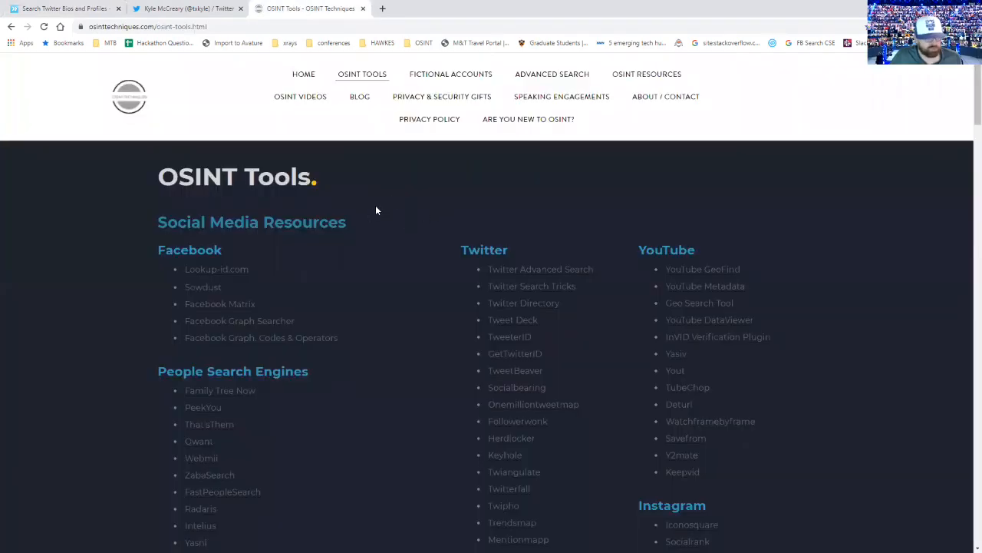
scroll(375, 205, "down", 5)
scroll(390, 212, "down", 4)
scroll(393, 213, "up", 3)
scroll(394, 218, "up", 5)
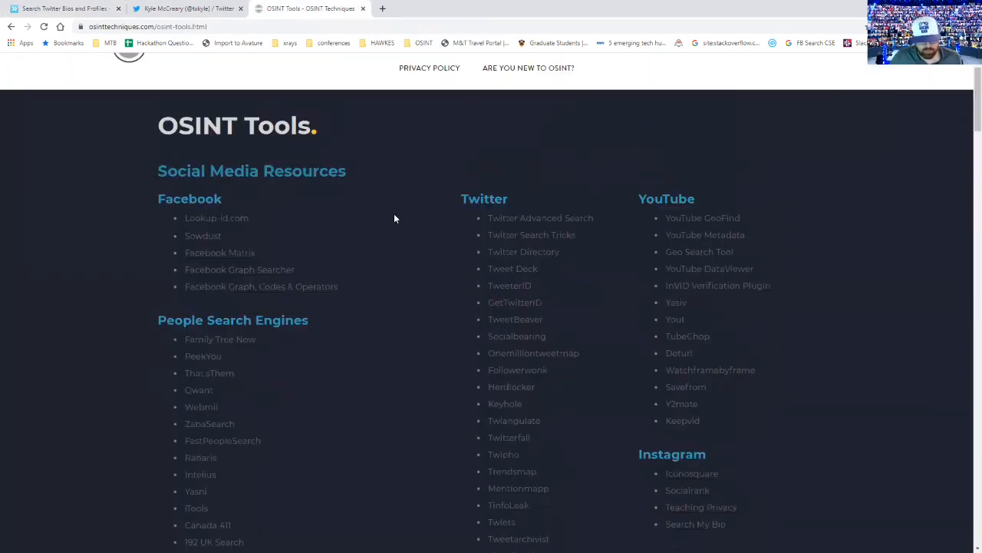
scroll(394, 218, "up", 2)
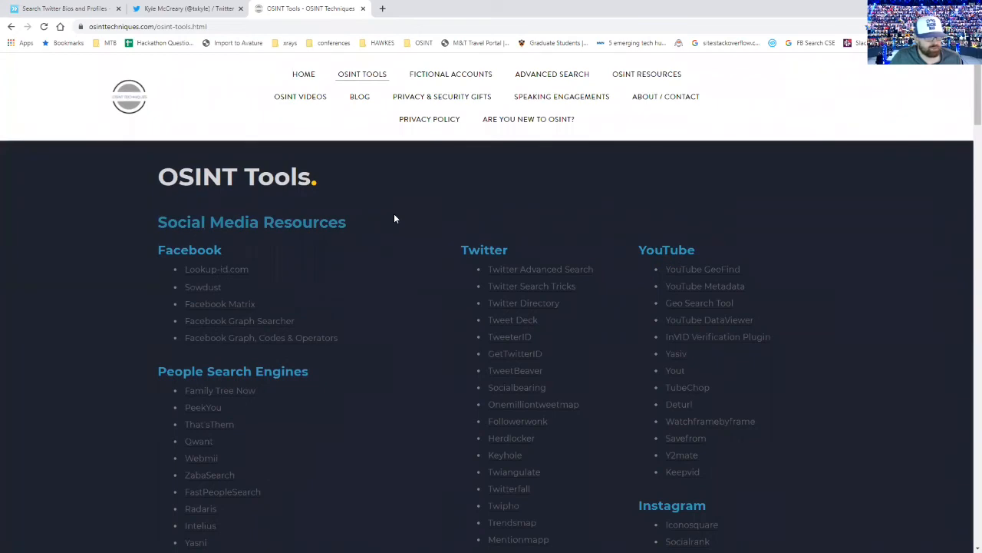